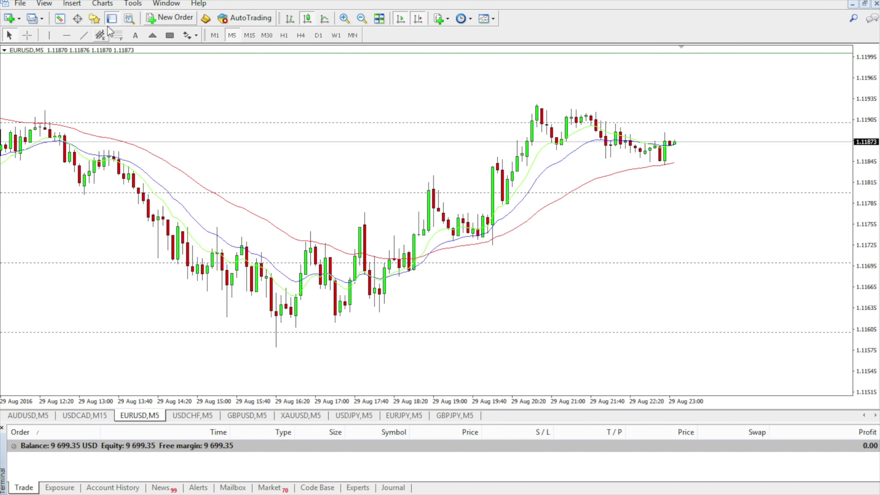
Mark the recent lows with a thin rectangle, delete it, then compress the price scale to about 1.11355–1.12155.
click(169, 36)
drag(205, 310, 732, 312)
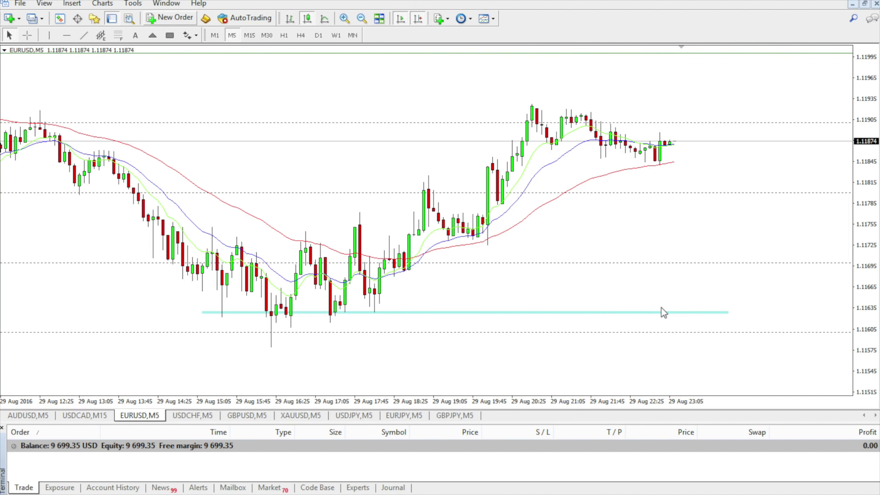
right_click(727, 311)
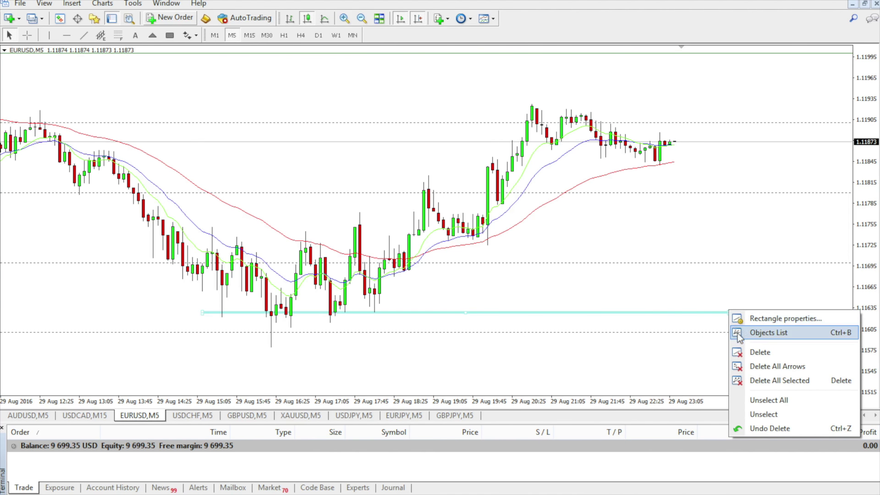
click(760, 352)
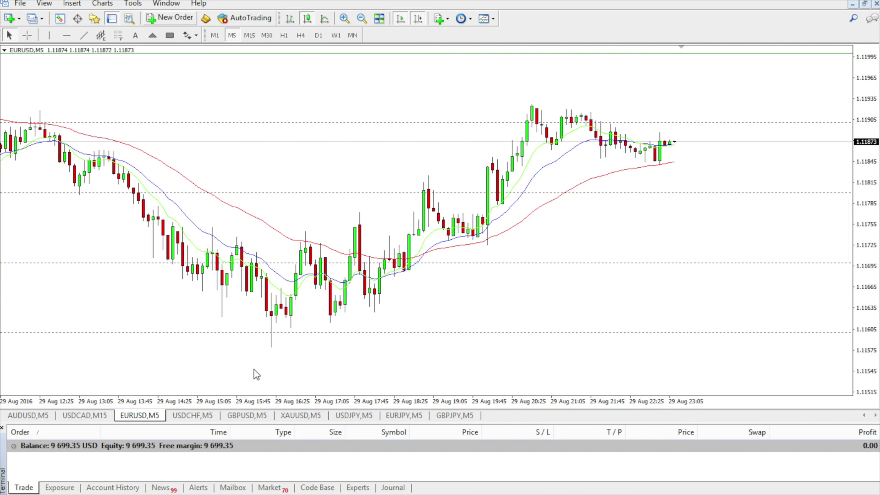
drag(868, 250, 869, 275)
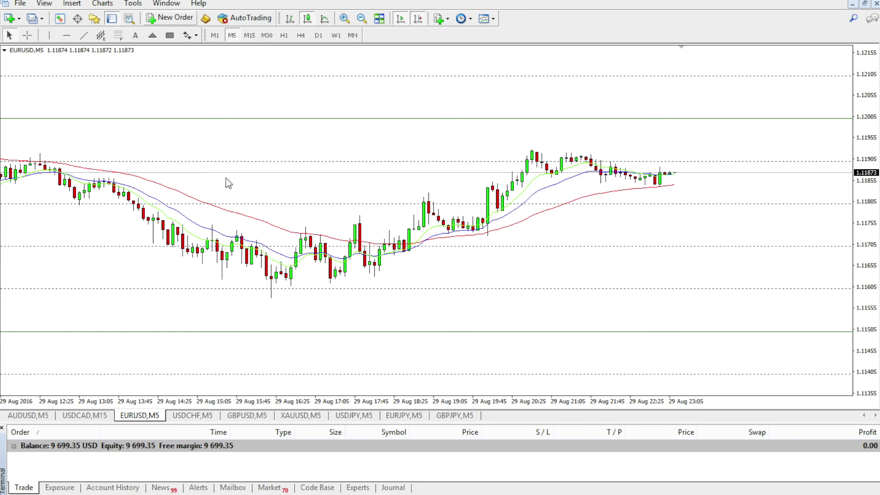
click(166, 15)
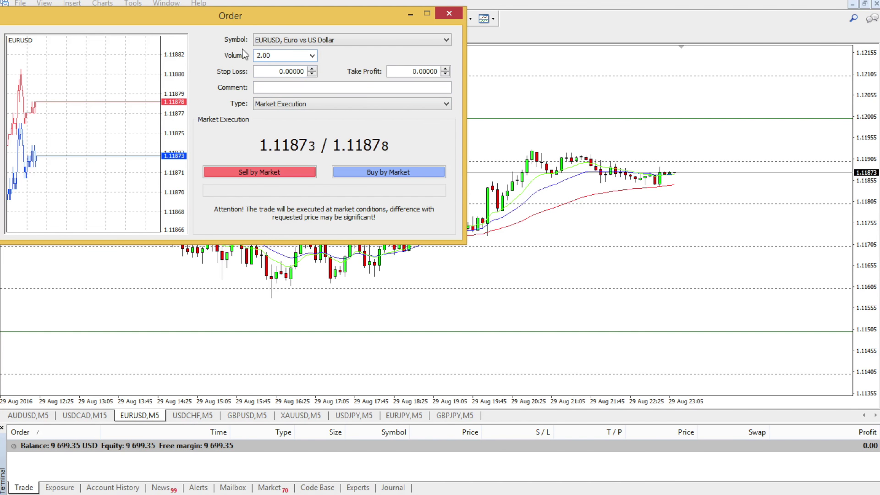
Switch the 2.00-lot EURUSD order from Market Execution to a pending Sell Stop.
double_click(279, 52)
click(326, 104)
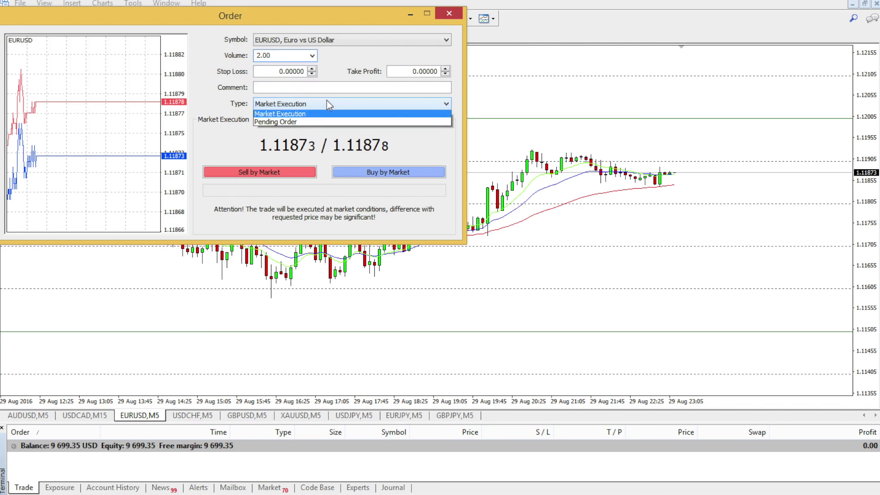
click(309, 123)
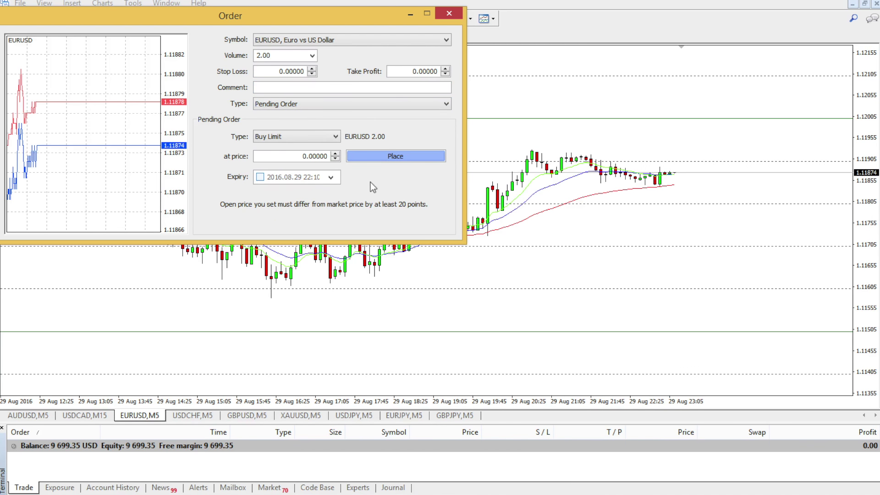
click(328, 135)
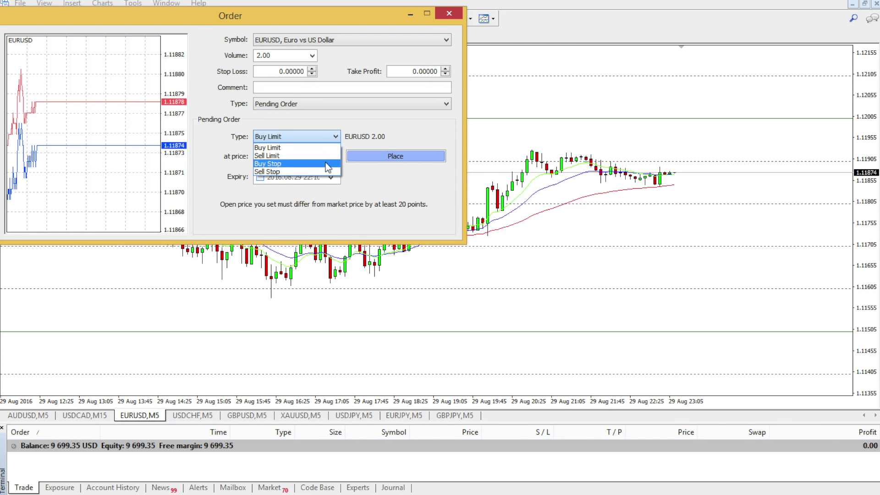
click(323, 171)
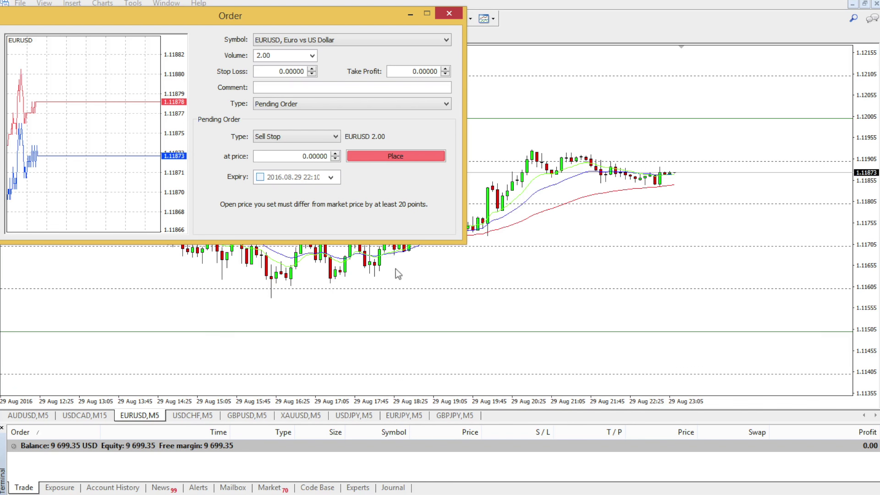
Check the recent lows, set the entry price to 1.11579 and place the sell stop.
click(369, 290)
mouse_move(265, 274)
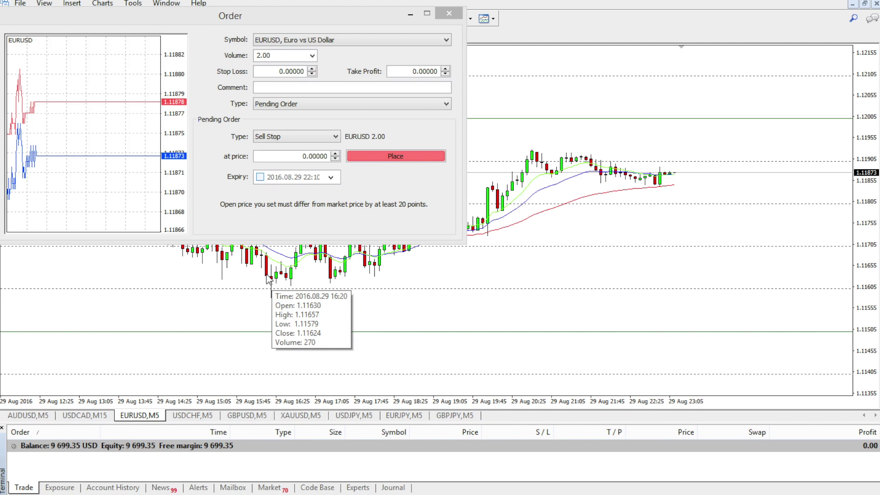
click(335, 153)
drag(316, 154, 351, 158)
text(579)
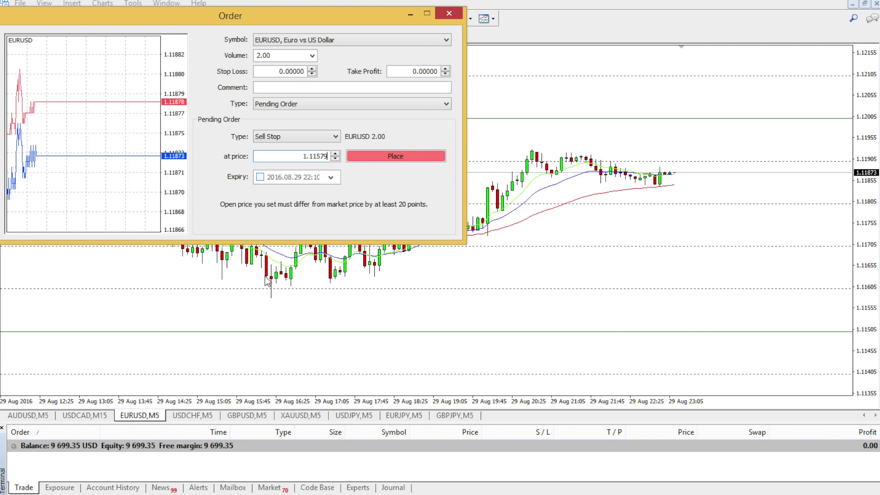
click(379, 155)
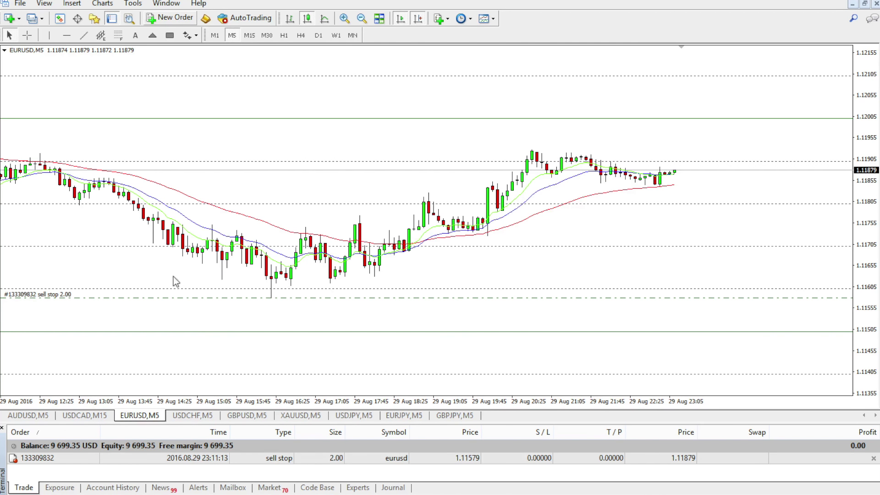
Delete the 2.00-lot sell stop order from the Trade tab's order row.
click(869, 457)
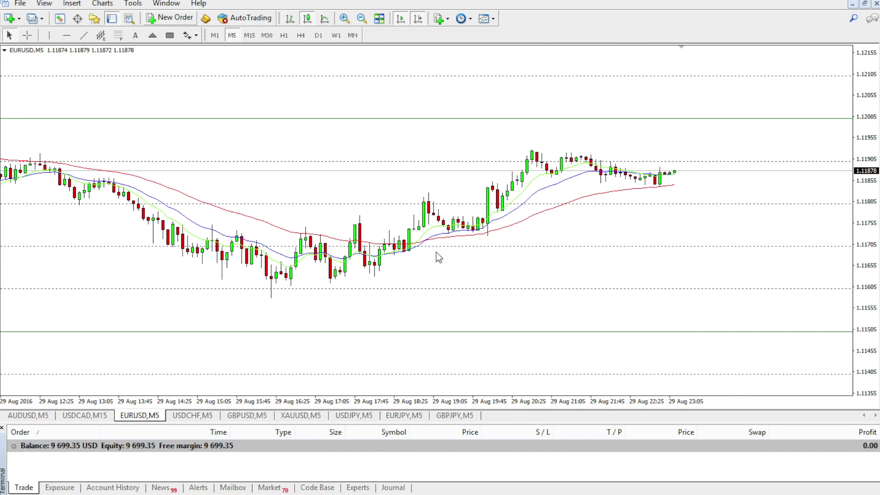
Bring up the chart's trading menu and dismiss it without choosing anything.
right_click(289, 303)
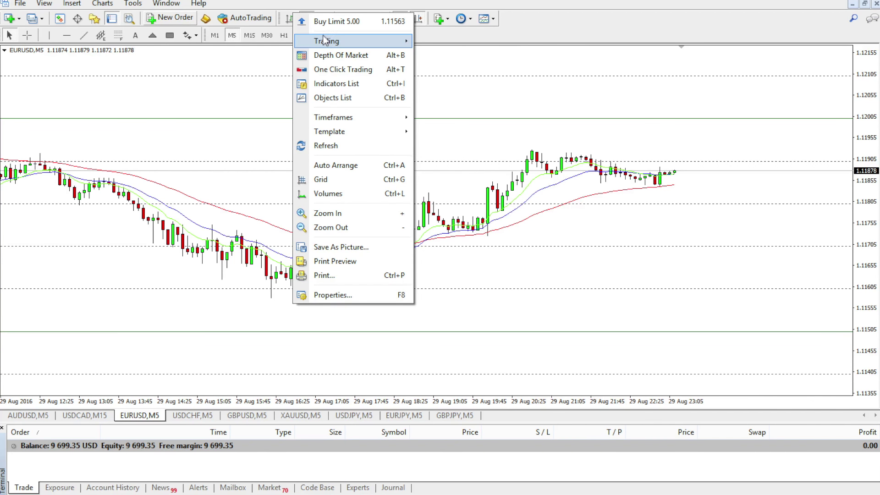
mouse_move(323, 40)
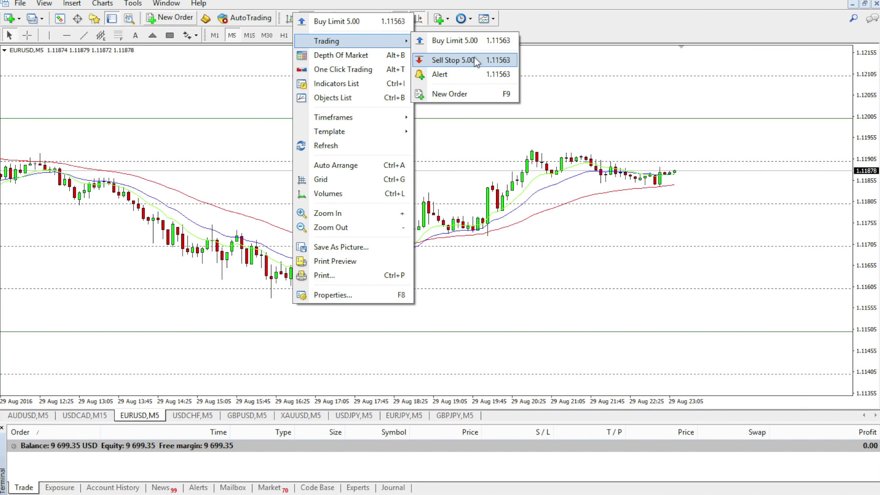
click(194, 85)
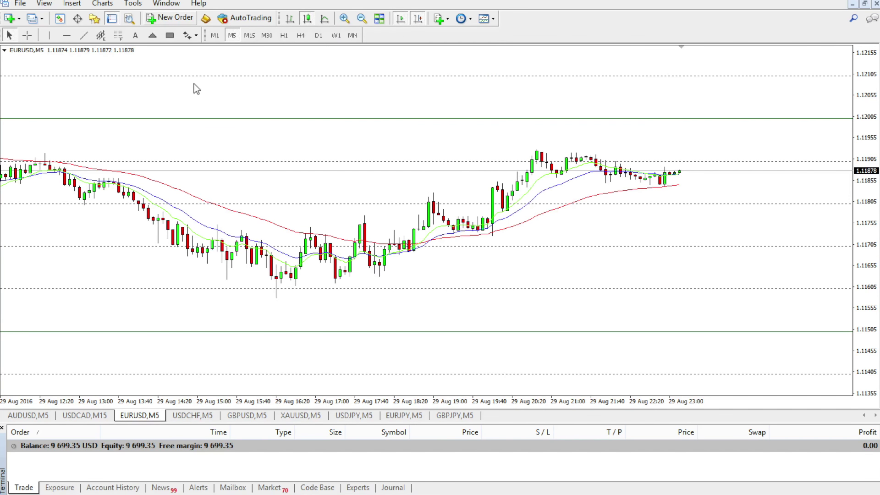
Show the one-click trading panel and set its lot size to 0.50.
click(4, 50)
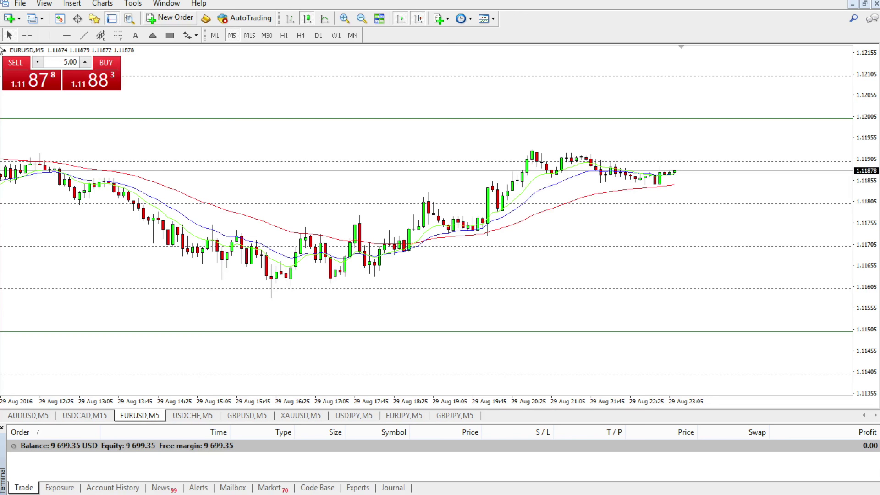
double_click(37, 61)
drag(55, 62, 82, 62)
text(10.00)
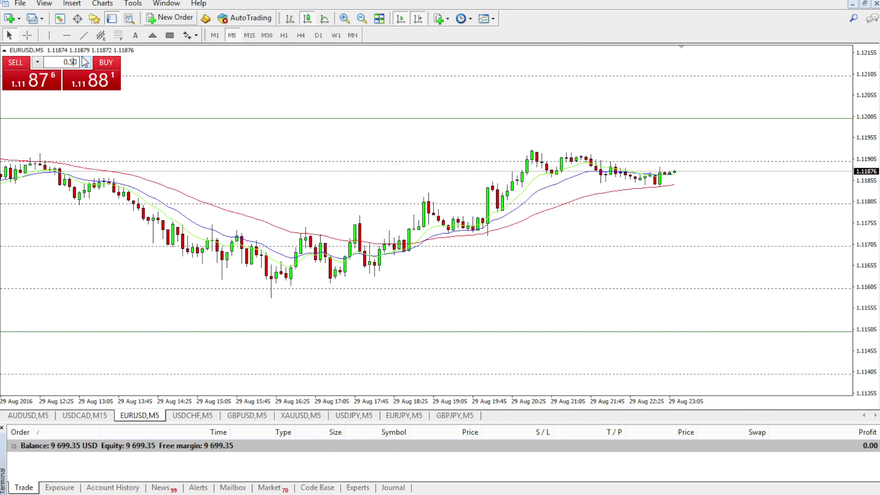
click(147, 94)
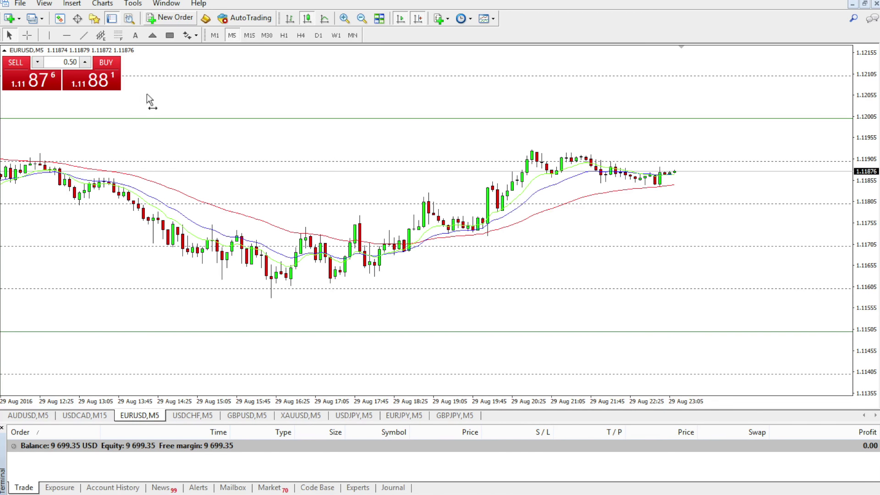
Place a 0.50-lot sell stop from the chart's Trading menu and drag its line to about 1.11577.
right_click(287, 294)
mouse_move(349, 28)
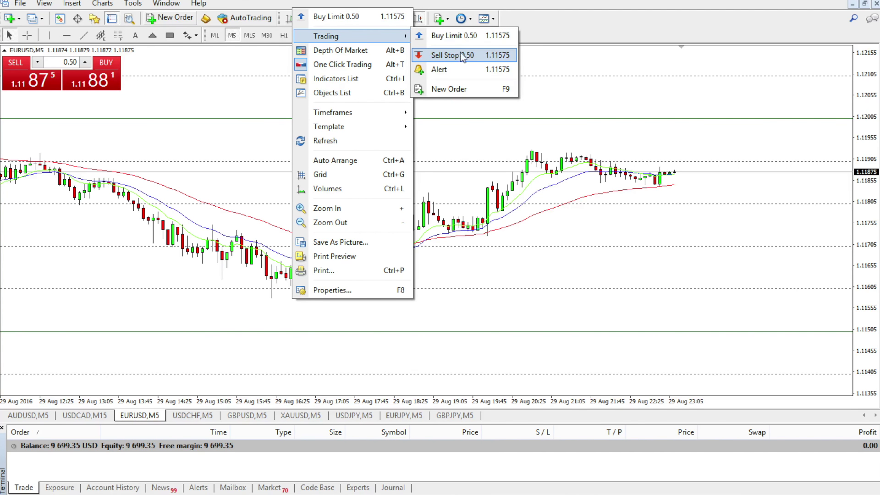
click(431, 56)
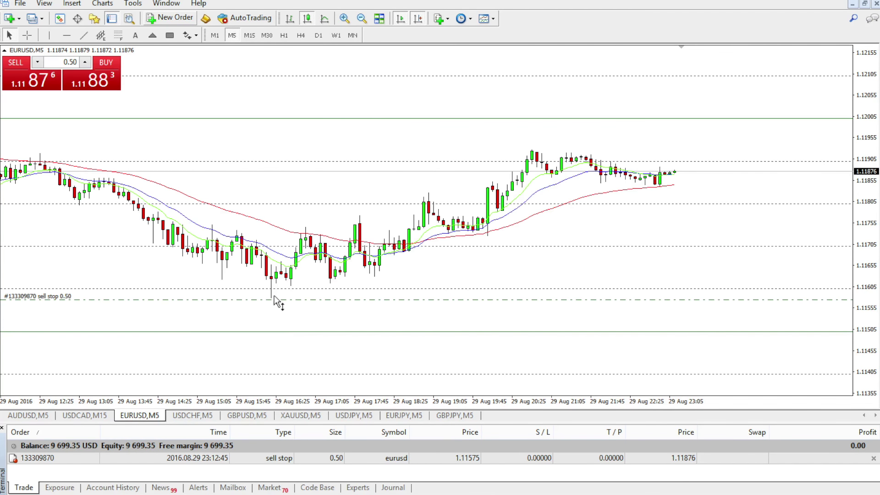
drag(274, 299, 273, 294)
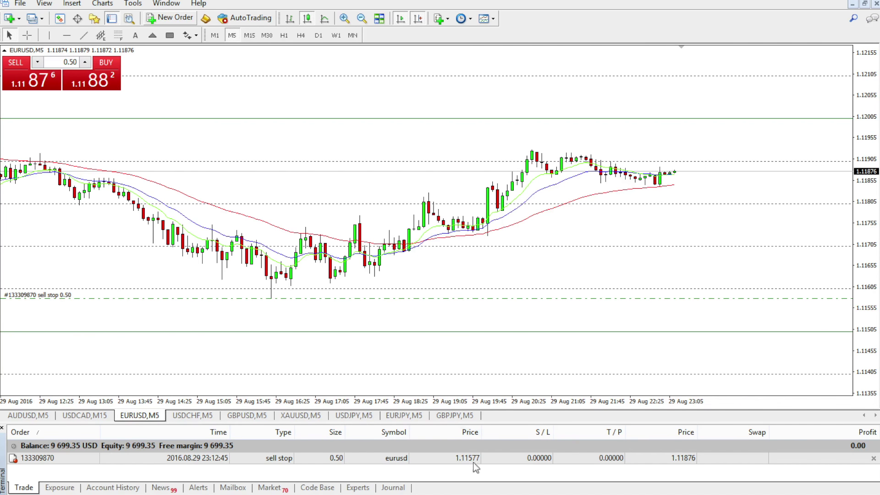
Modify the pending sell stop's price to 1.11576 in its order window.
double_click(460, 456)
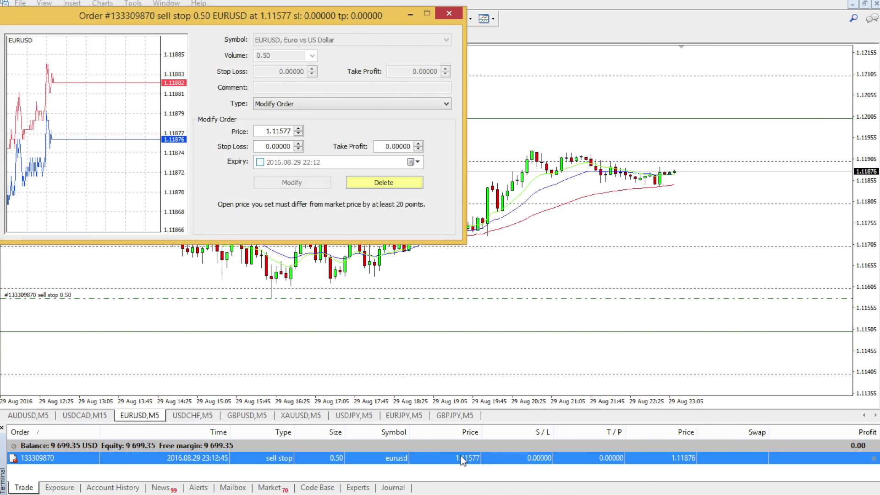
click(298, 133)
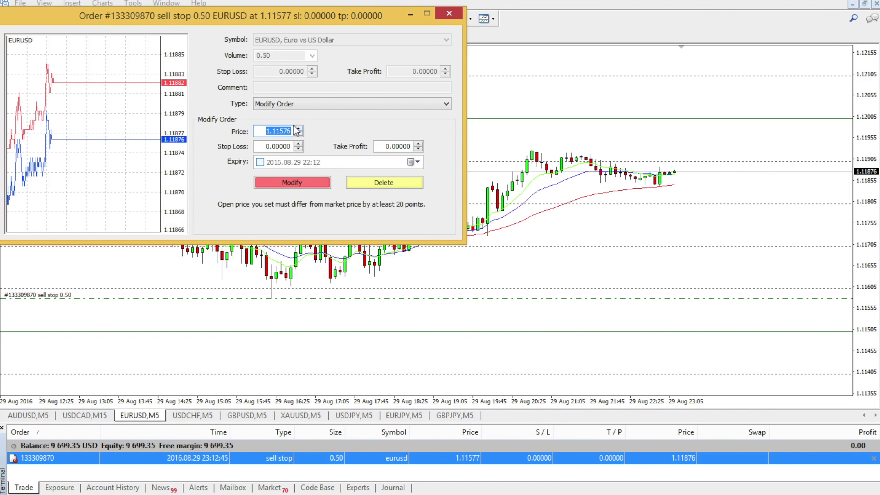
click(297, 129)
click(298, 134)
click(298, 134)
click(298, 134)
click(297, 134)
drag(282, 131, 316, 132)
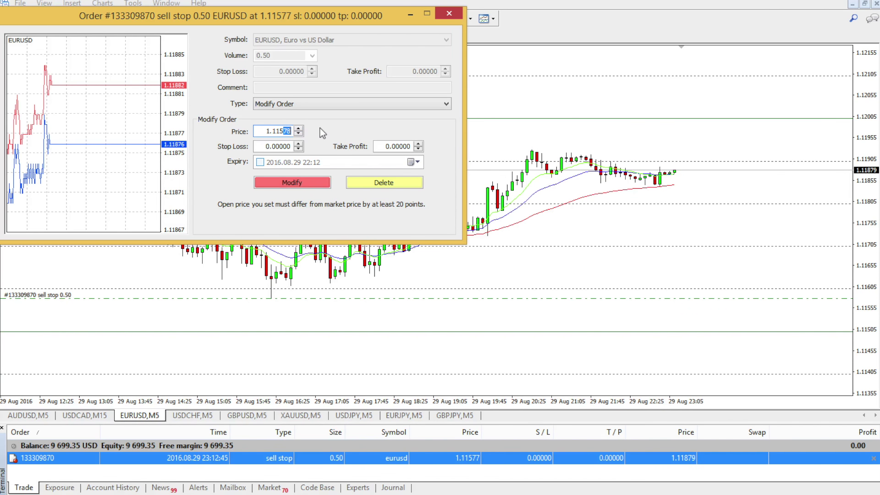
text(76)
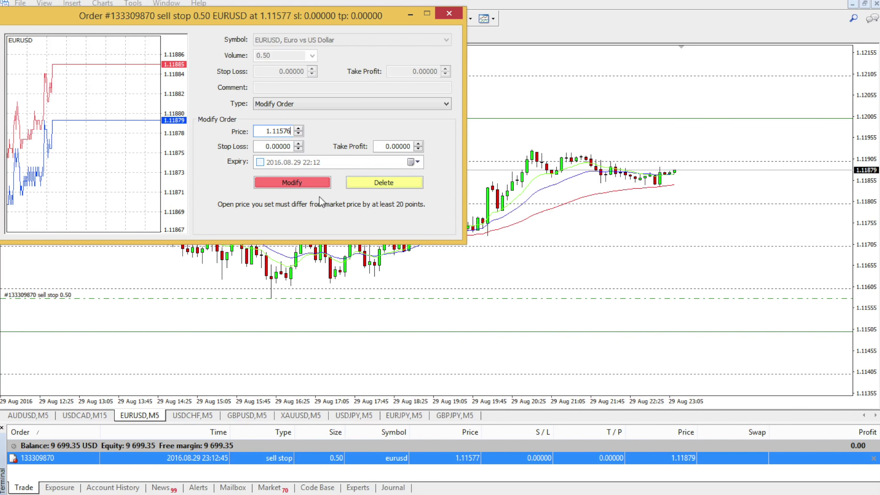
click(307, 178)
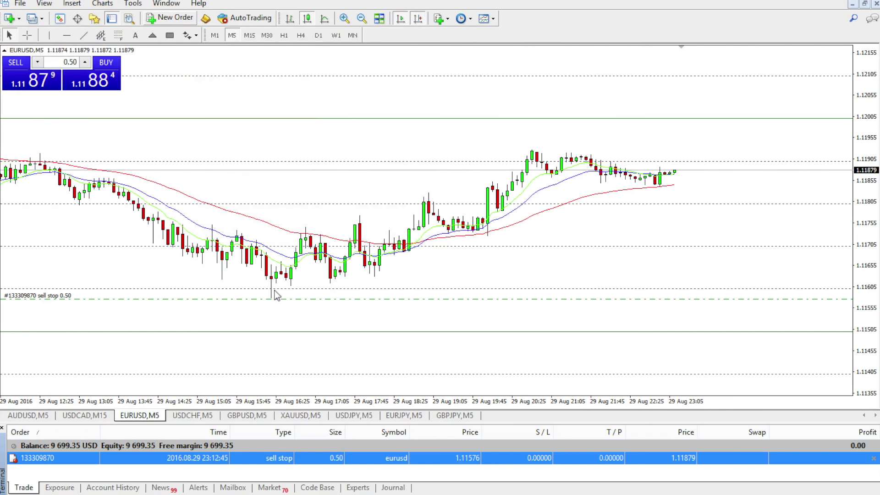
Reopen the order's modification window, move it toward the chart centre, and close it unchanged.
double_click(532, 454)
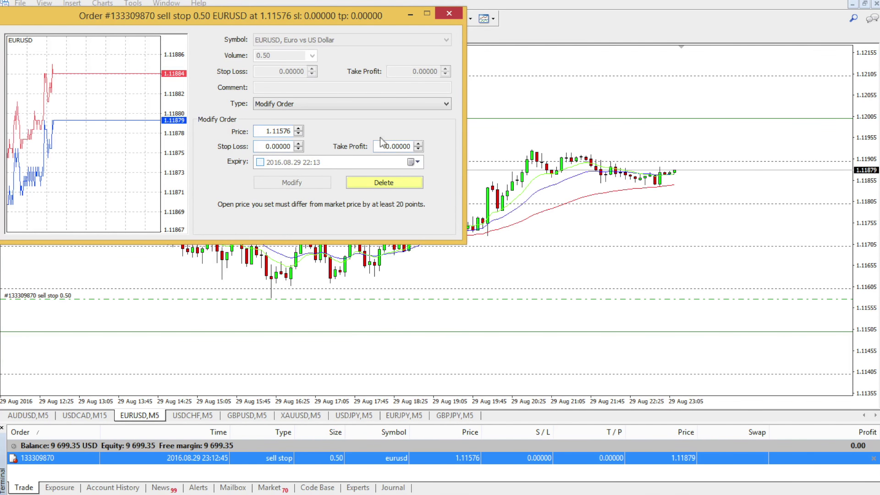
drag(378, 7, 516, 11)
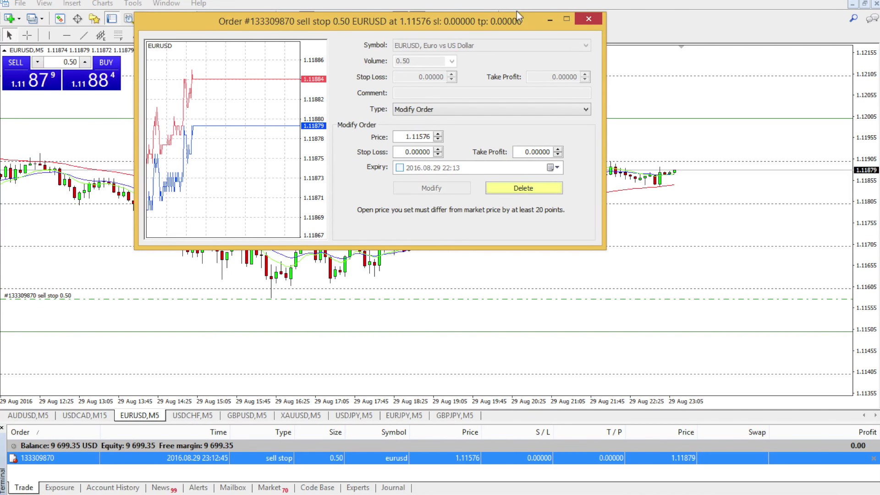
click(587, 17)
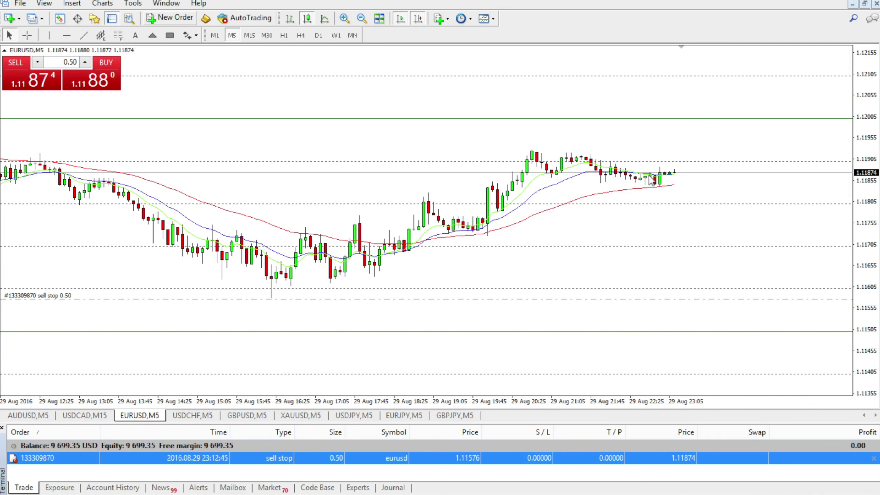
right_click(631, 88)
mouse_move(738, 117)
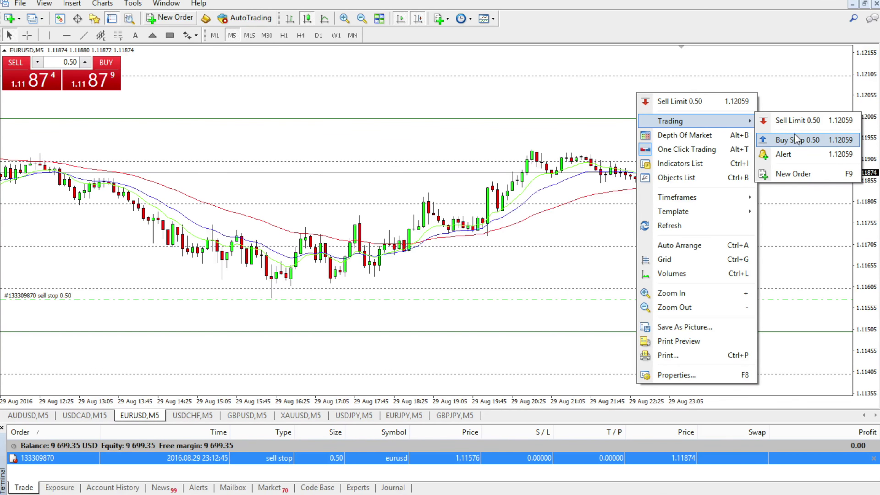
click(557, 85)
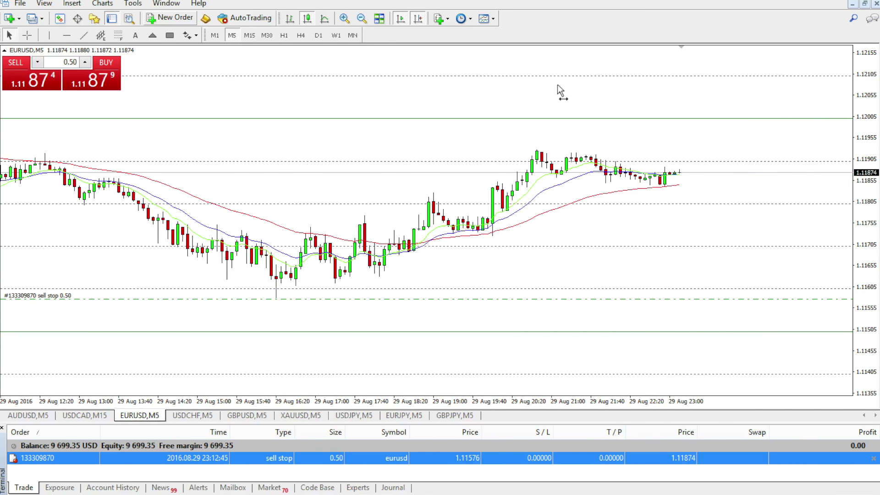
click(151, 18)
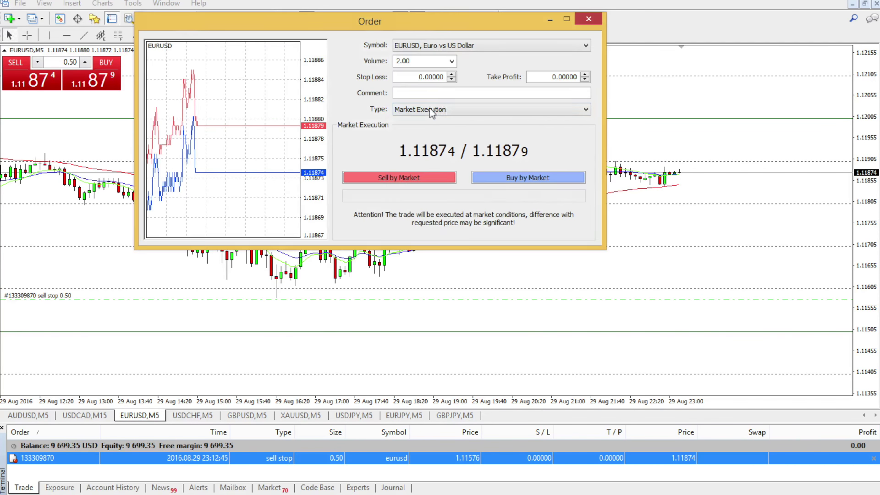
click(448, 108)
click(450, 126)
click(450, 142)
click(451, 177)
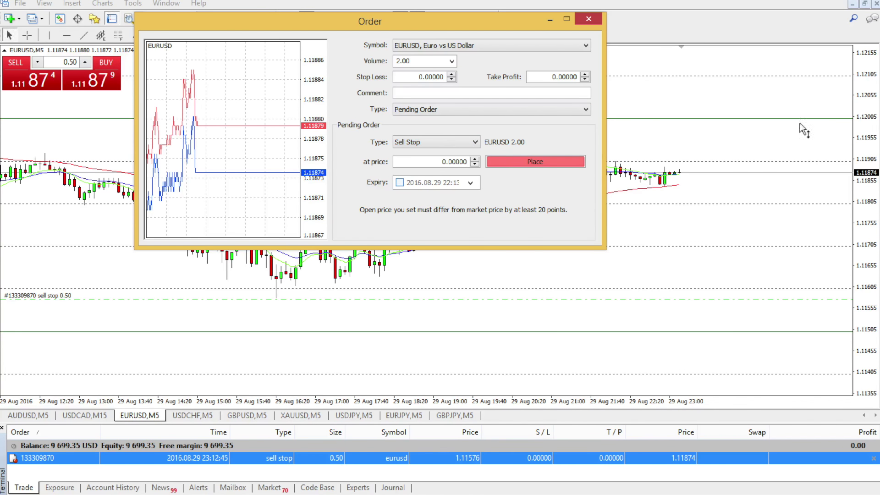
click(467, 151)
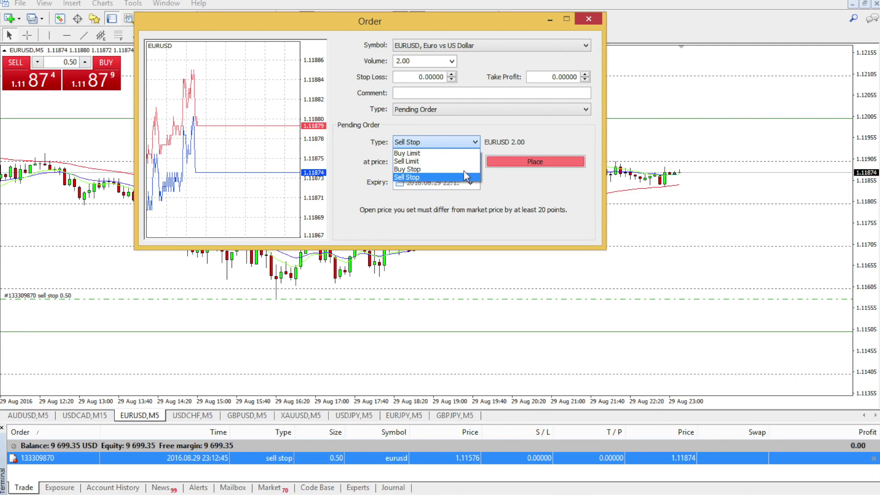
click(468, 180)
click(475, 159)
drag(467, 162, 452, 162)
text(2000)
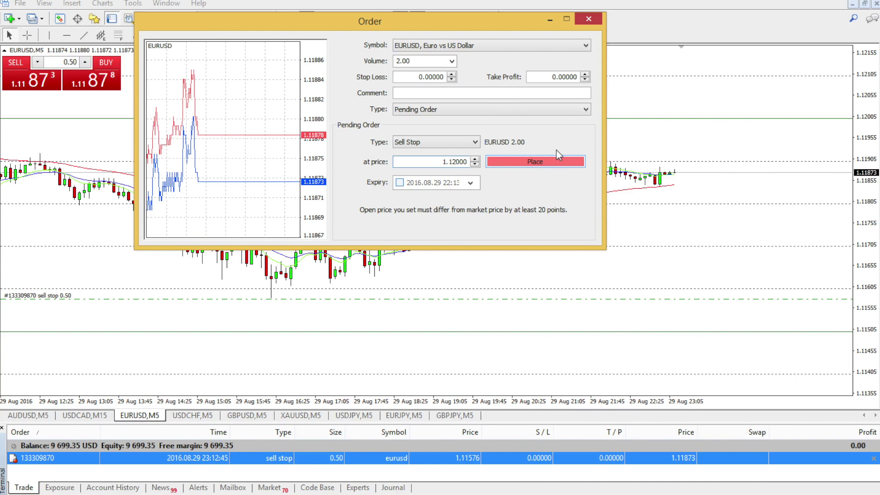
click(548, 162)
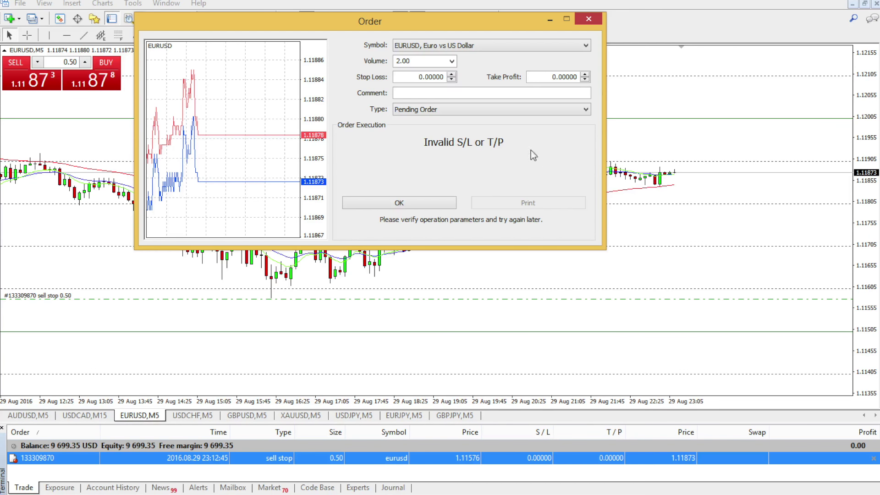
click(434, 202)
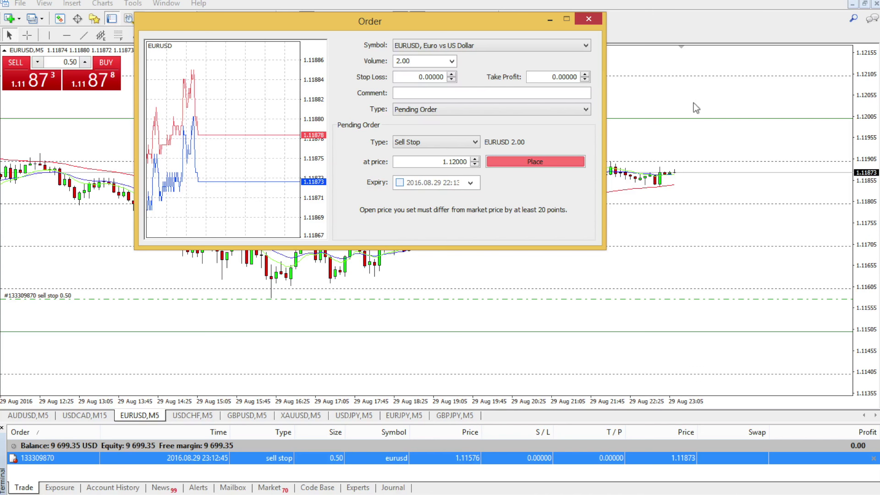
click(582, 18)
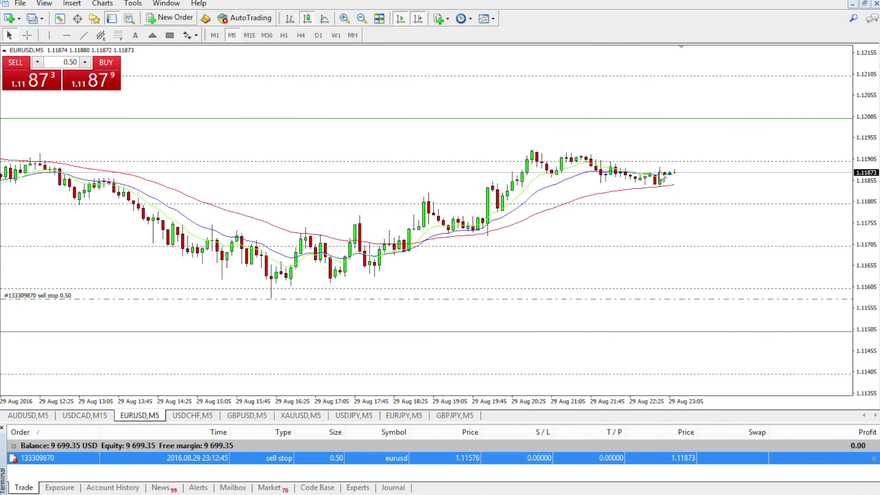